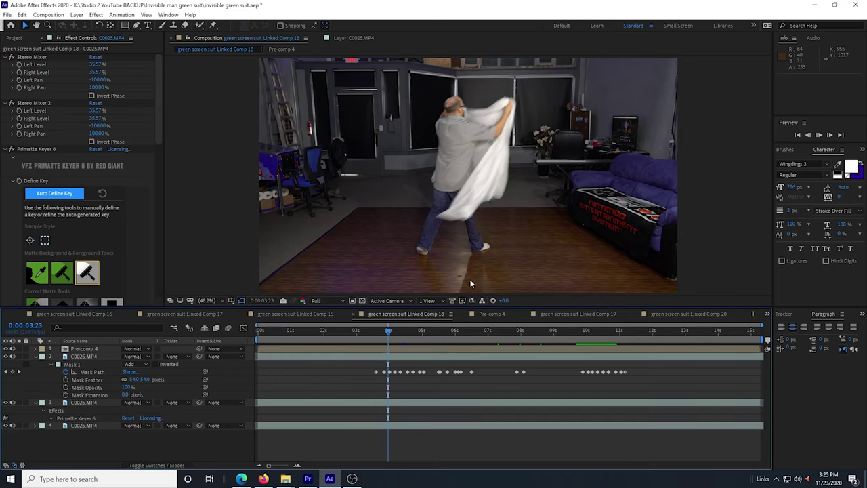
Step: Preview the comp, then switch off Primatte Keyer on the lower suit footage layer
key(space)
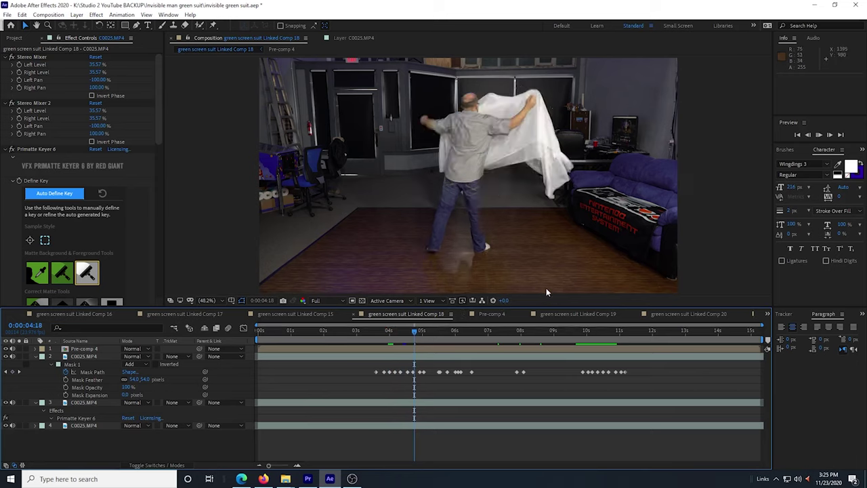
key(space)
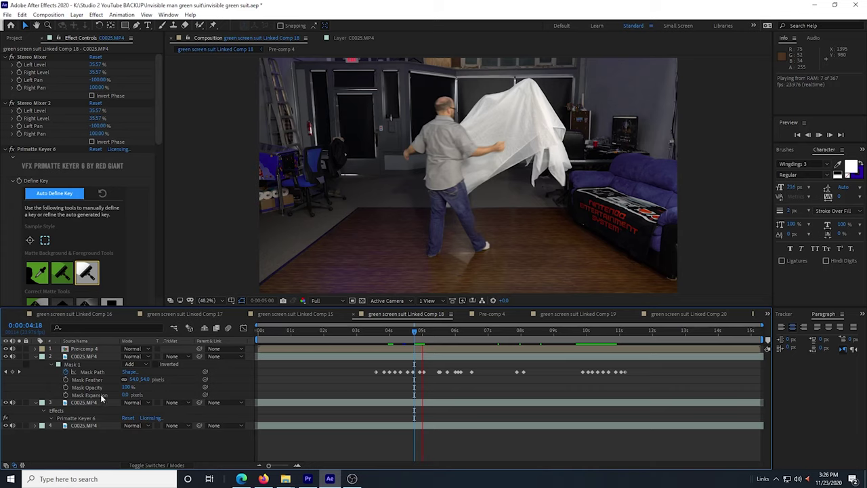
click(80, 404)
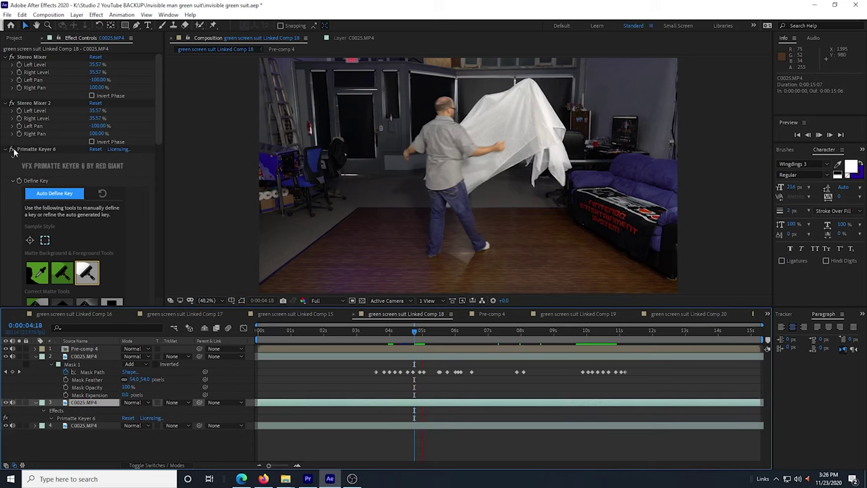
click(12, 149)
click(420, 337)
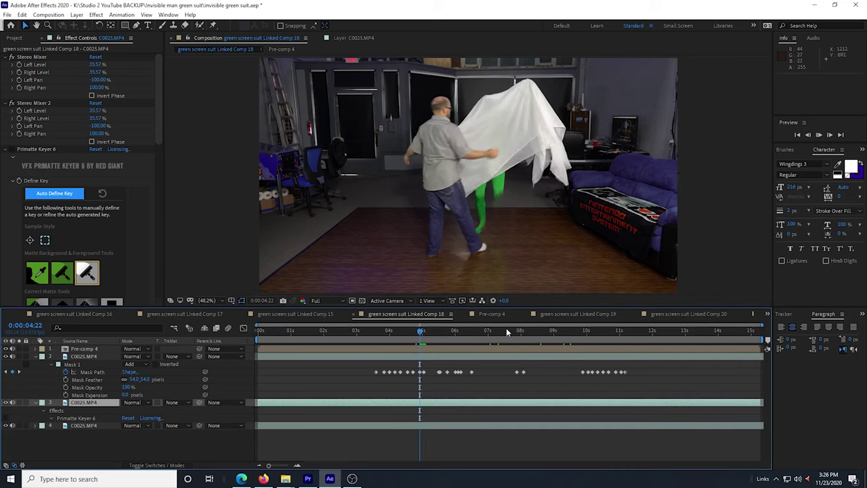
Step: Set preview resolution to Quarter, go to about 8 seconds, and select the masked leg layer
click(321, 301)
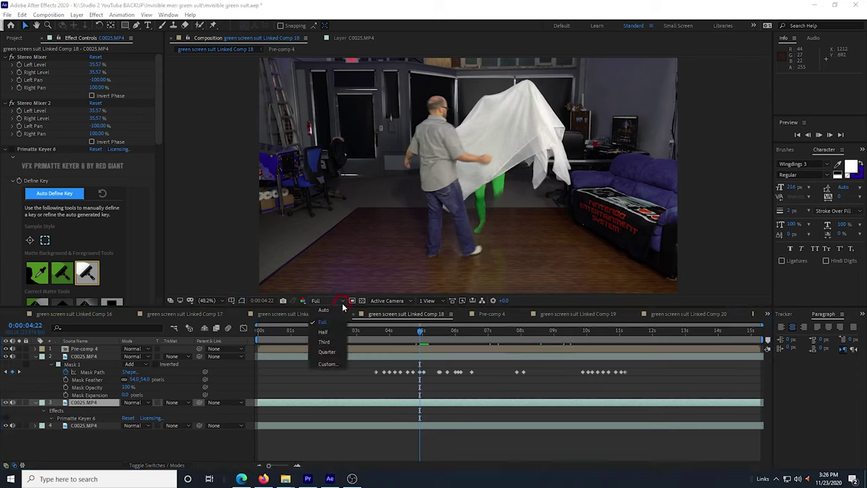
click(327, 353)
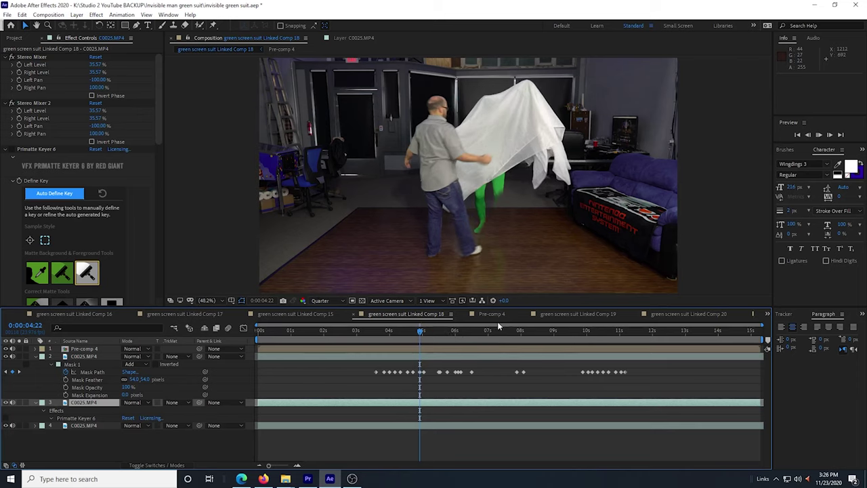
click(530, 330)
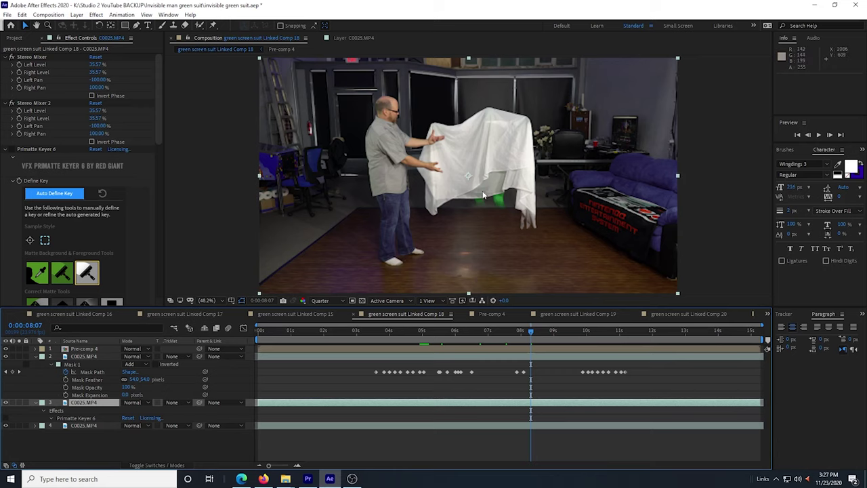
click(77, 370)
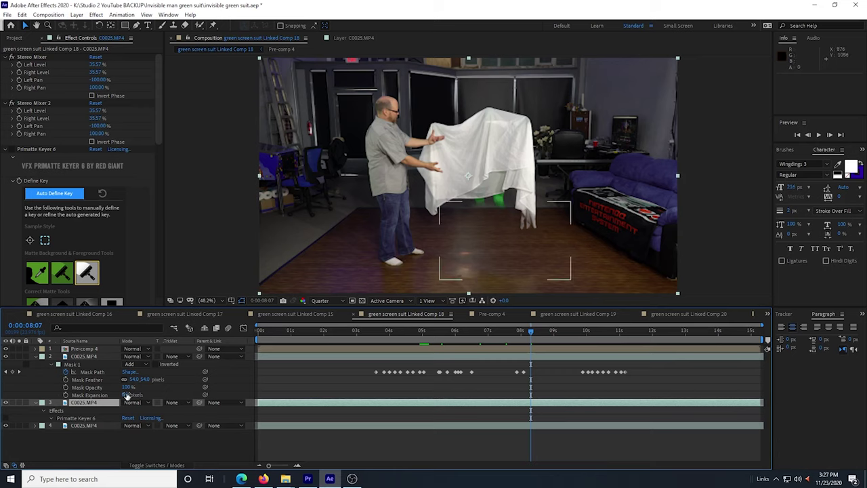
click(75, 358)
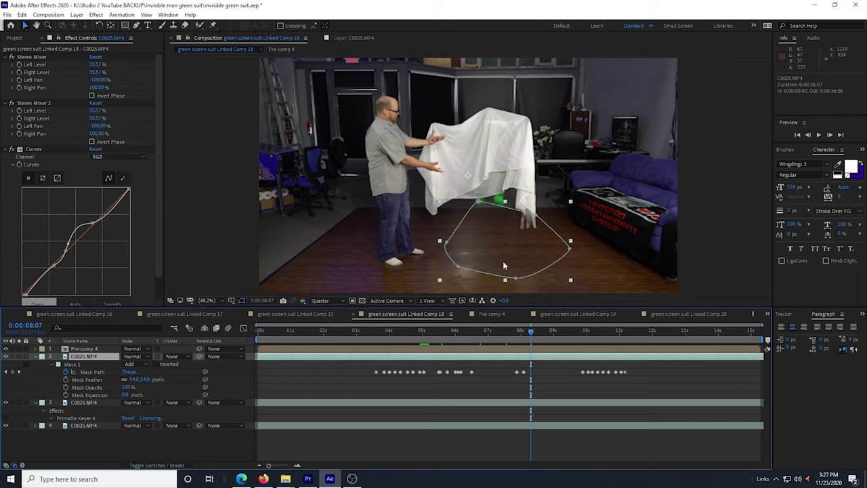
Step: Toggle the masked layer's visibility and scrub around 10–12 seconds to check the leg mask
click(6, 358)
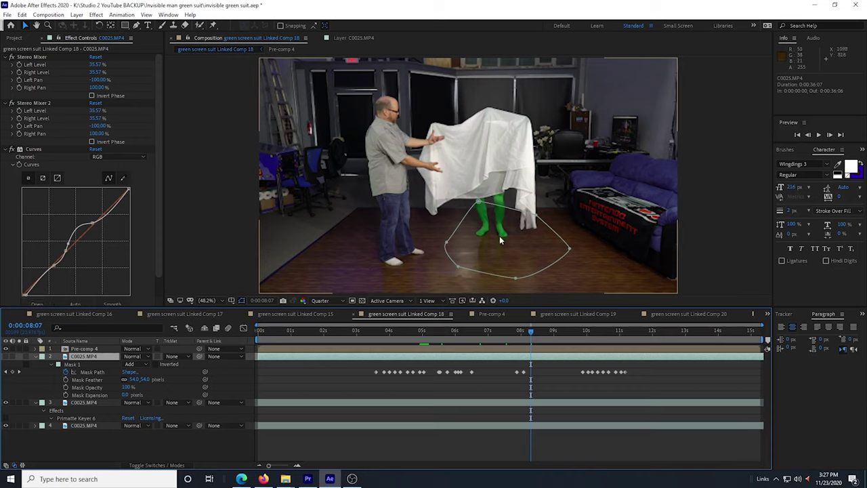
click(102, 381)
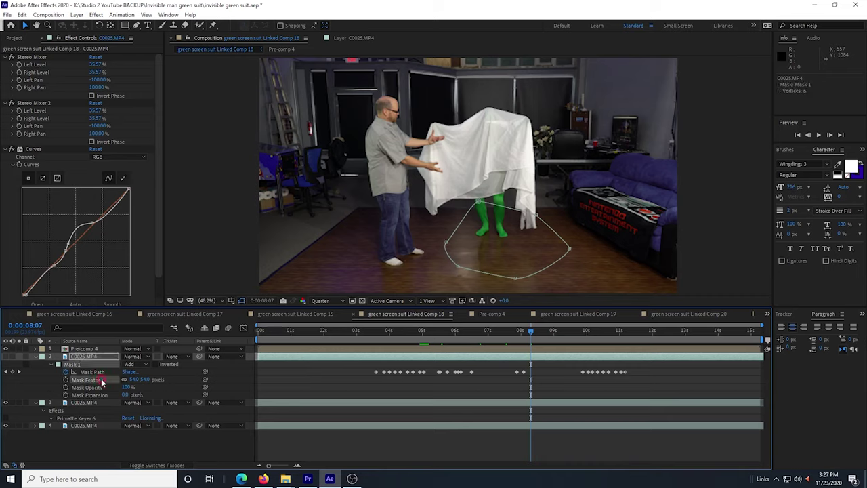
click(8, 357)
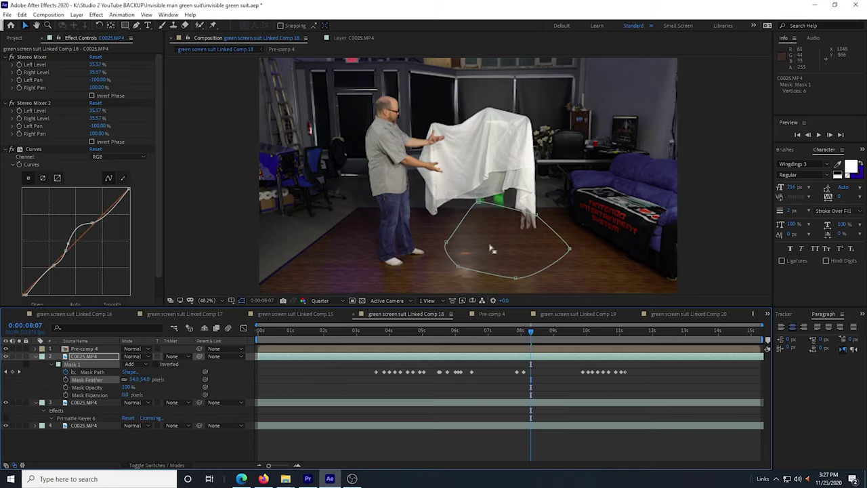
click(595, 334)
click(650, 333)
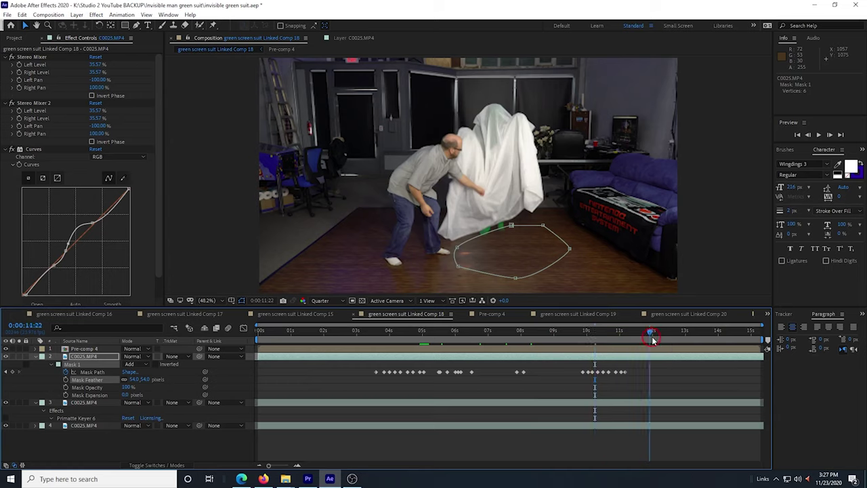
click(595, 332)
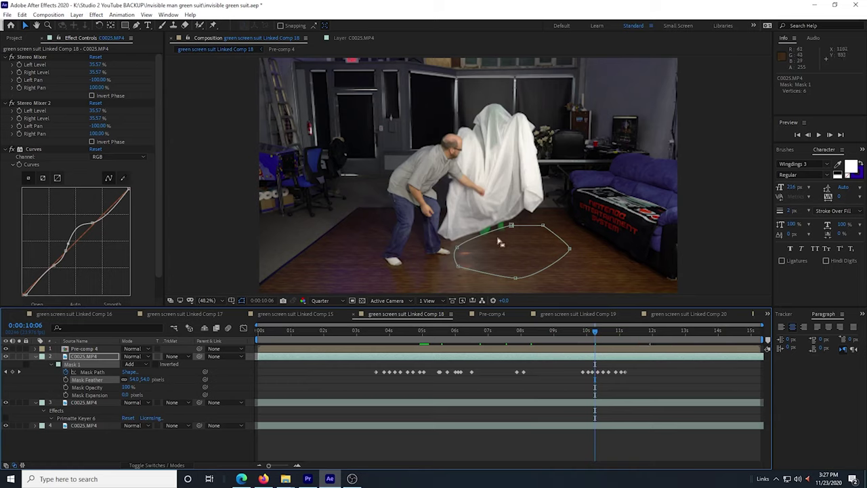
click(604, 336)
drag(605, 341, 371, 334)
key(space)
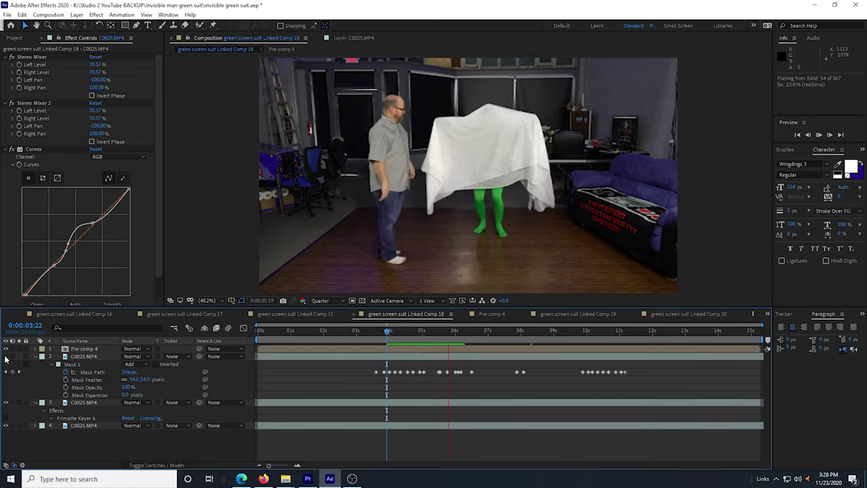
click(76, 357)
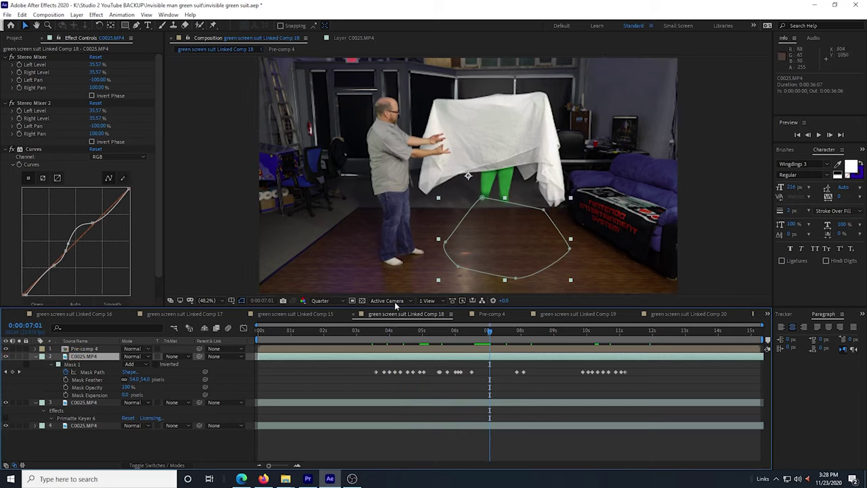
Step: Turn Primatte Keyer 6 back on for layer 3 and select Pre-comp 4
click(113, 401)
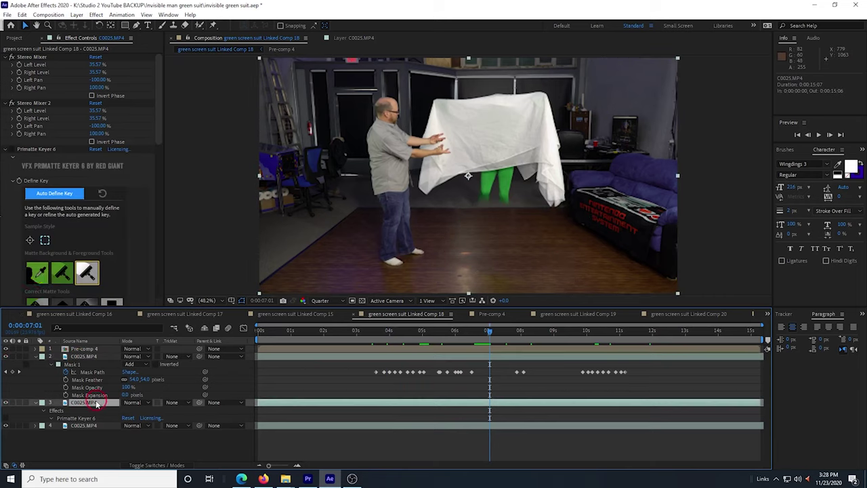
click(11, 150)
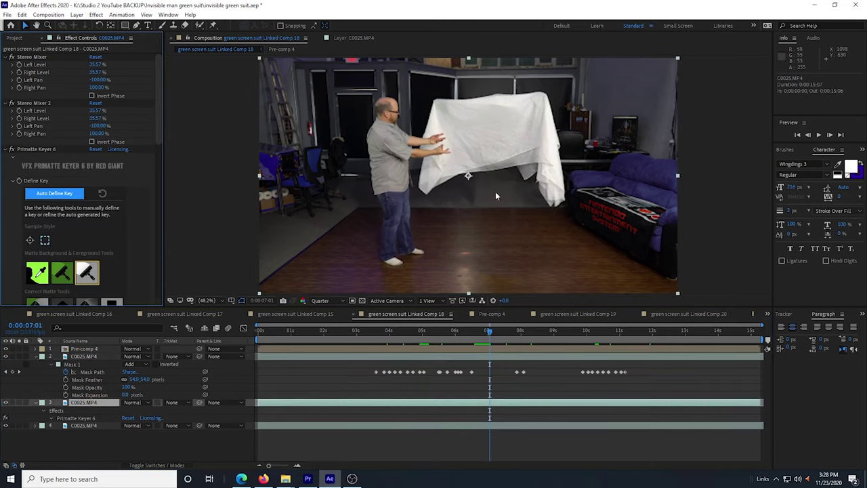
click(517, 224)
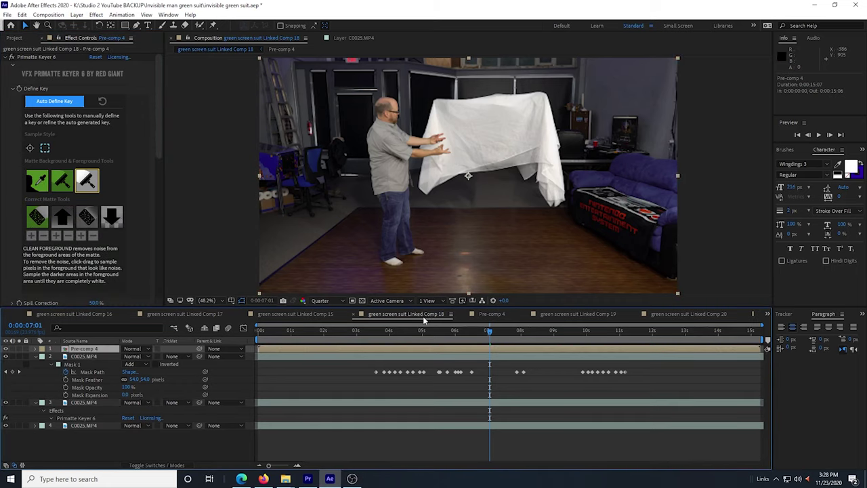
click(326, 315)
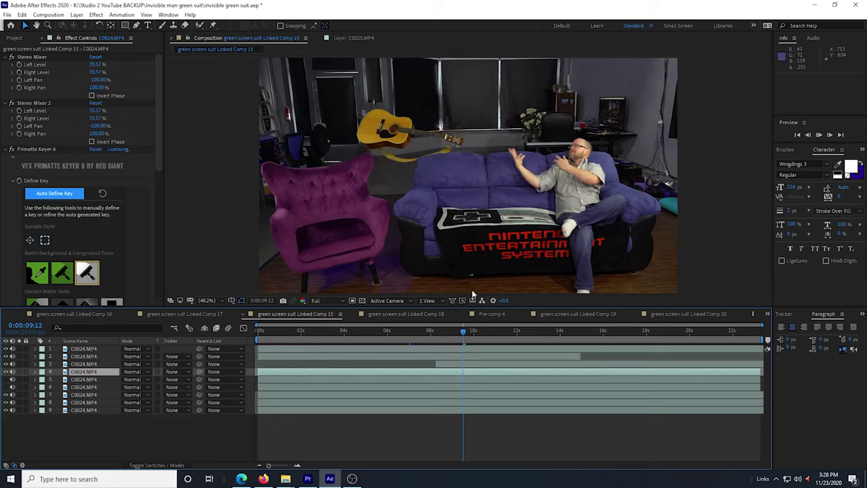
click(324, 302)
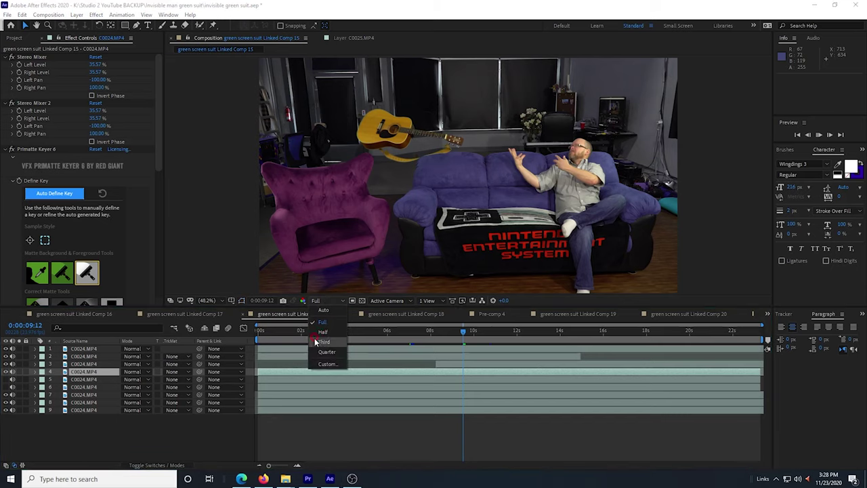
click(319, 357)
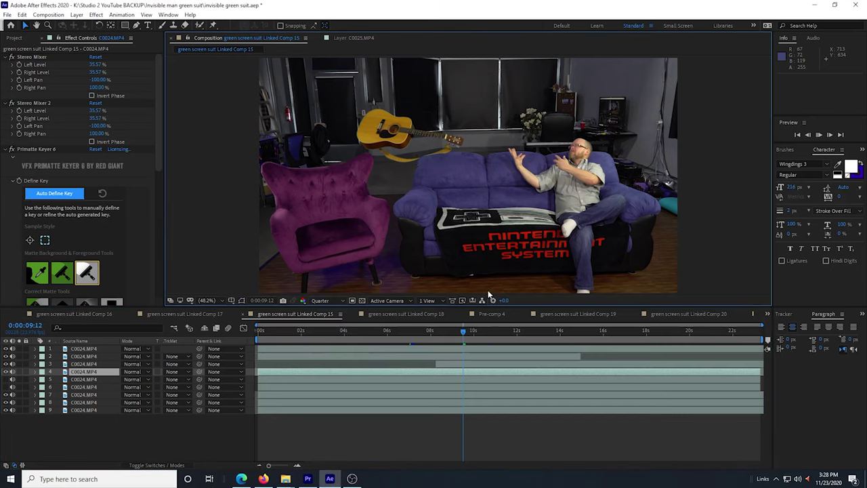
drag(489, 307, 474, 333)
click(444, 357)
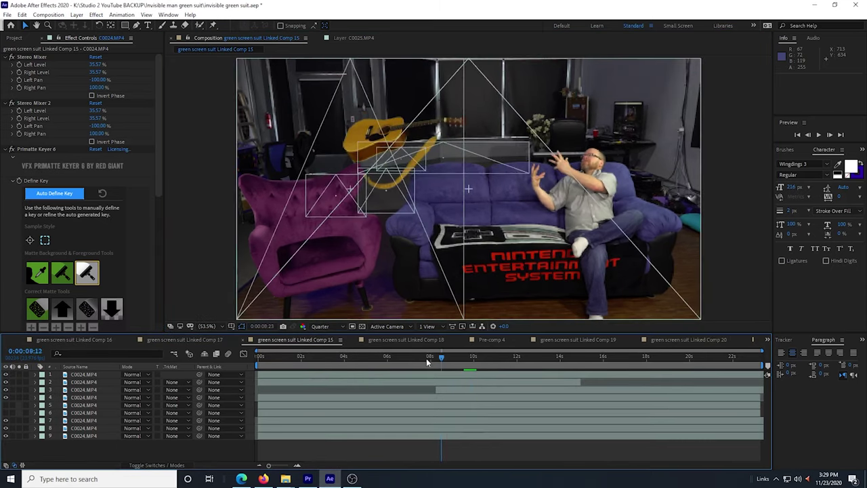
mouse_move(426, 357)
mouse_down()
mouse_move(413, 358)
mouse_move(469, 357)
mouse_up()
click(365, 235)
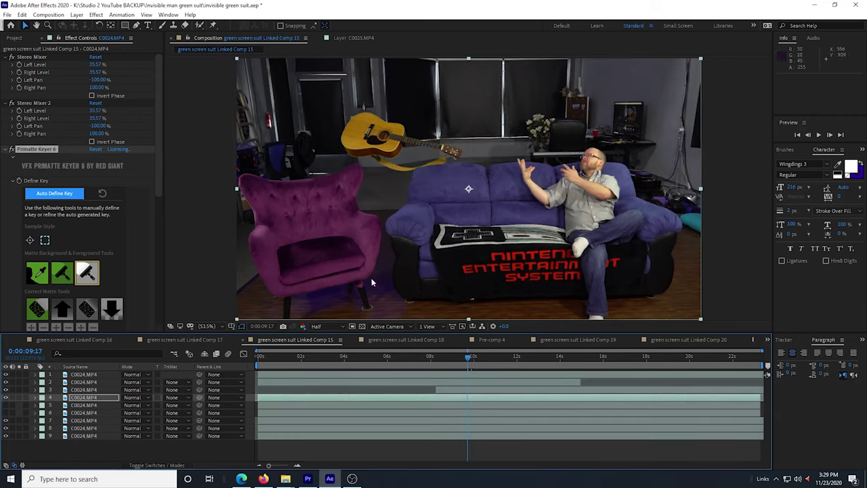
drag(451, 364, 444, 357)
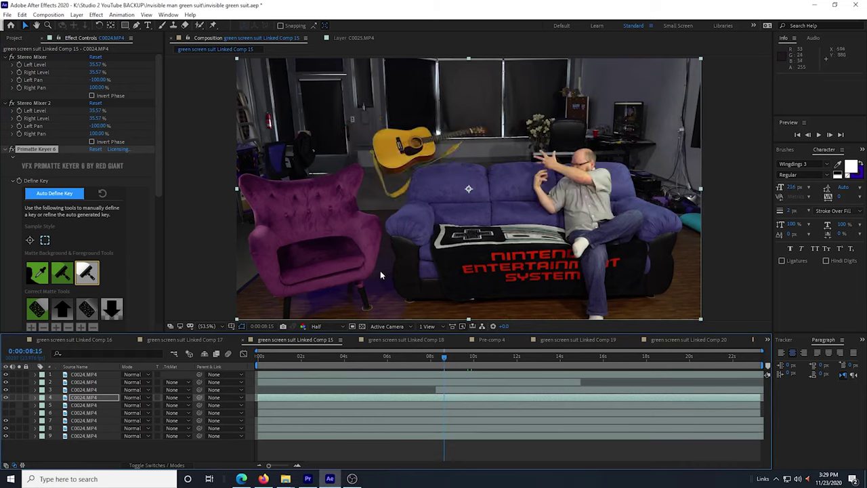
click(359, 356)
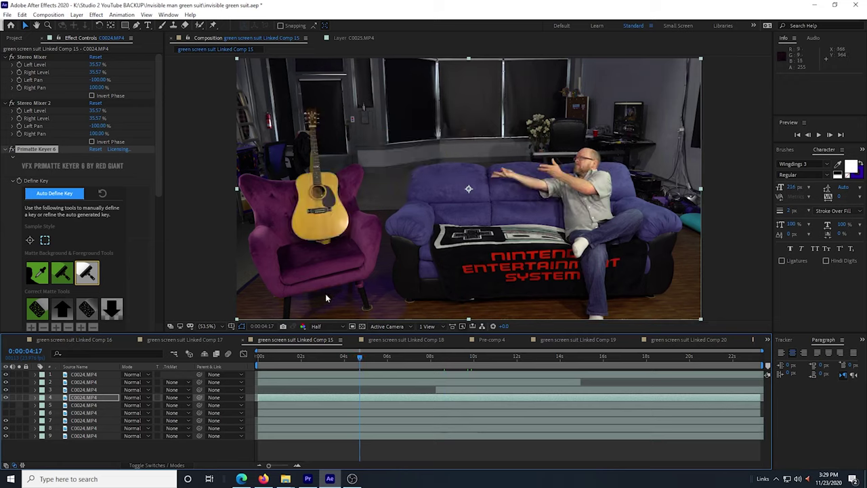
click(398, 356)
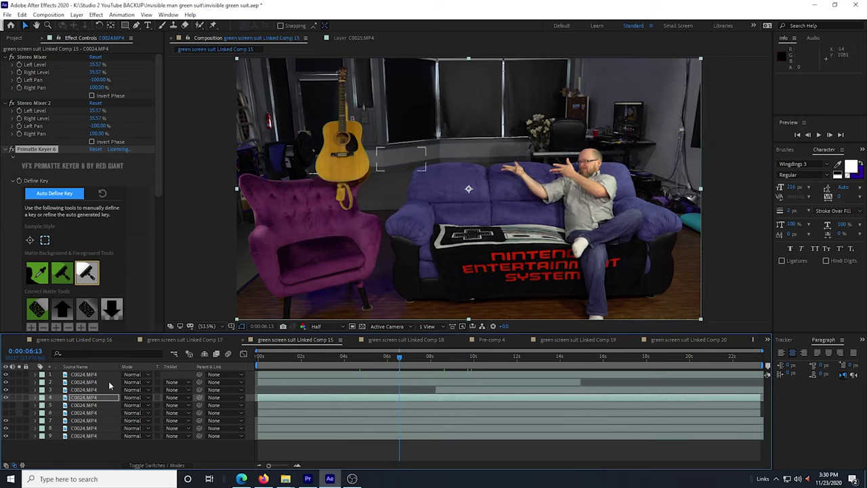
Step: Switch off Primatte Keyer 6 on layer 4 to reveal the green-suited figure
click(95, 397)
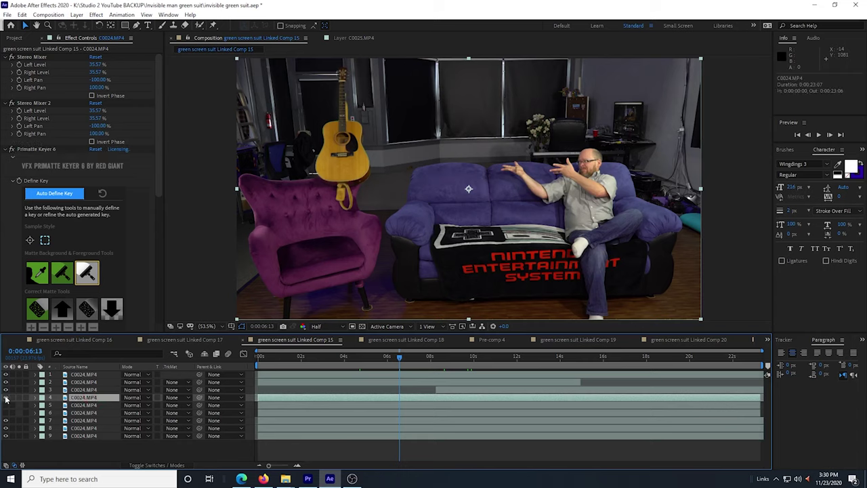
click(17, 149)
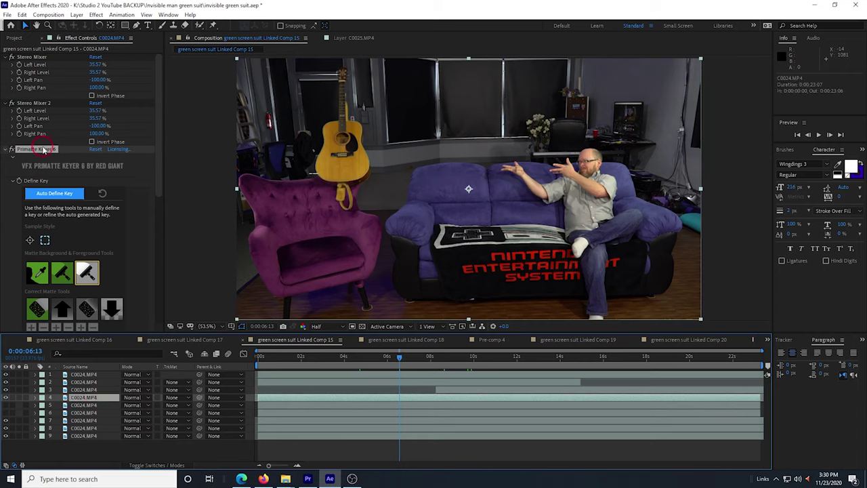
click(6, 151)
click(4, 151)
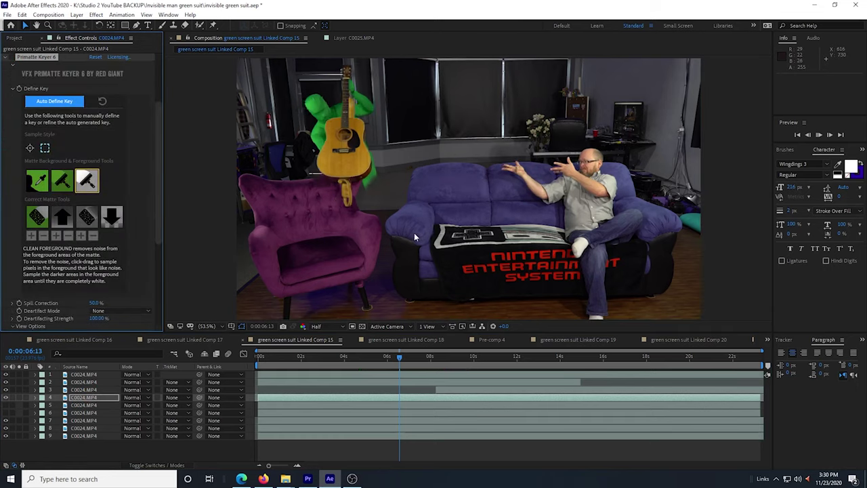
click(390, 188)
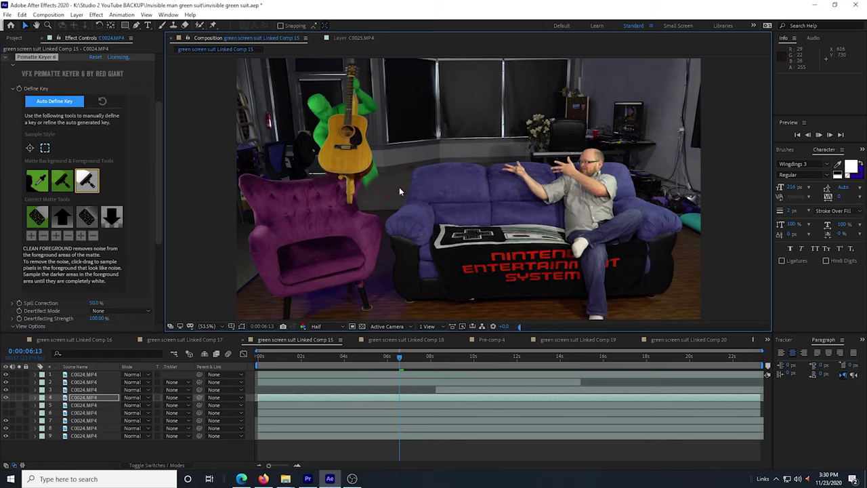
Step: Select layers 3, 2 and 1 in turn to show layer 1's curved mask
click(95, 390)
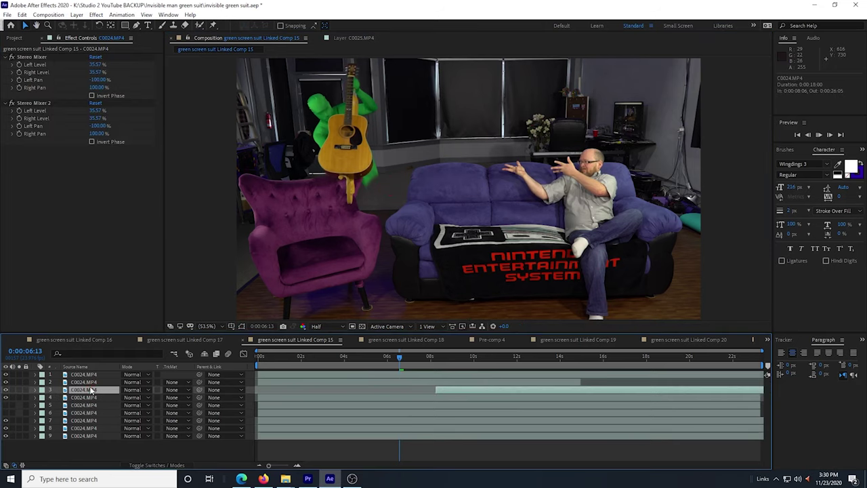
click(88, 383)
click(85, 376)
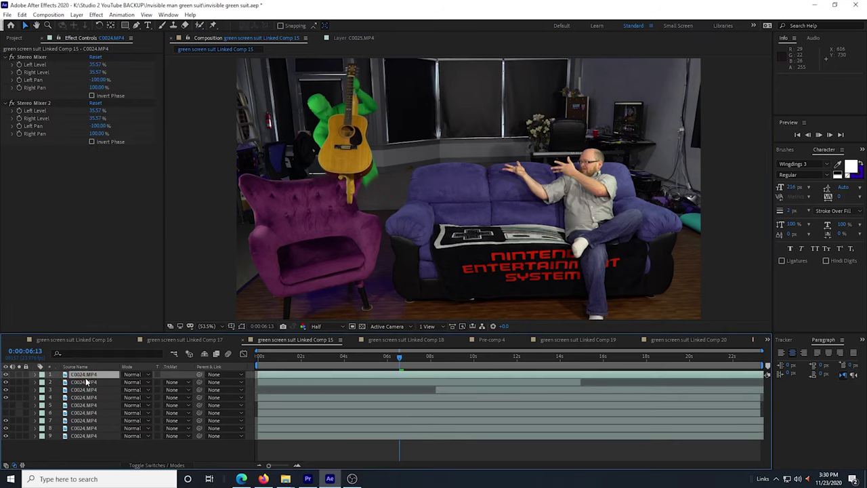
click(86, 383)
click(85, 374)
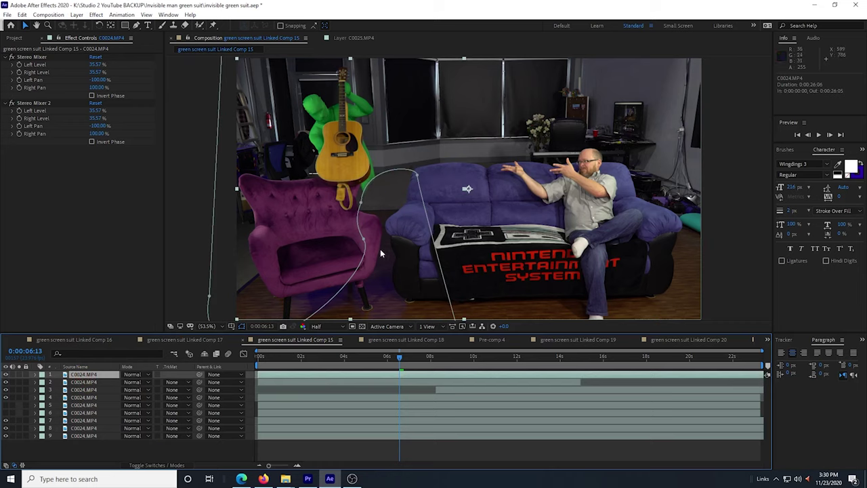
Step: Hide layer 1 and scrub through 0:00:09:00, 0:00:11:09 and 0:00:13:04 to inspect the suit
click(5, 381)
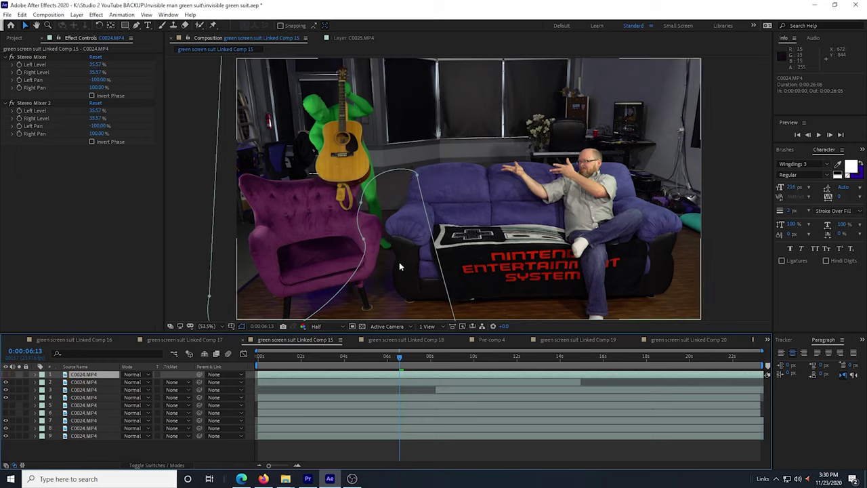
click(389, 277)
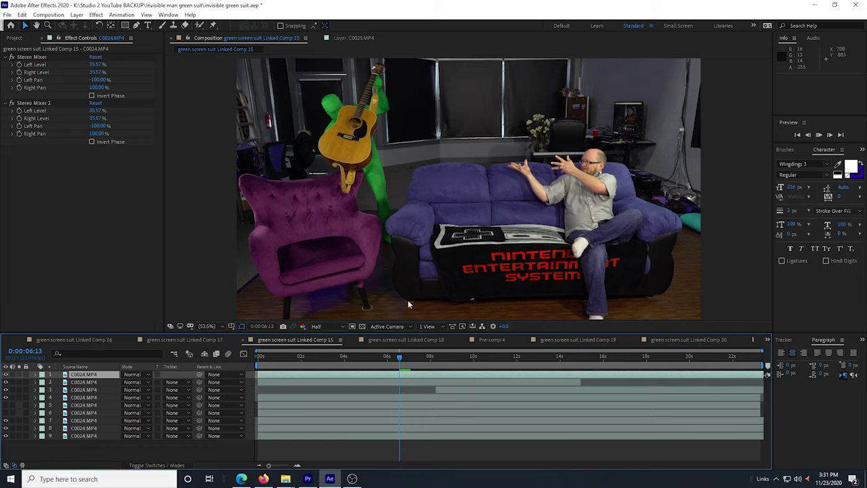
click(452, 356)
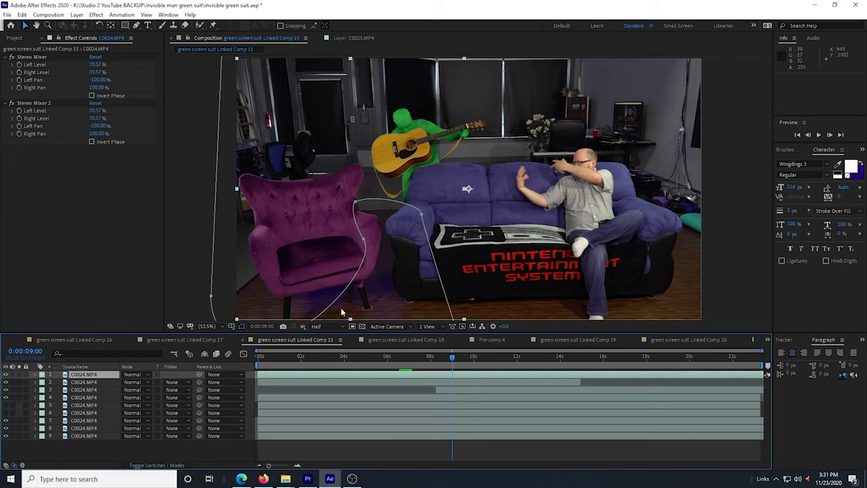
click(472, 360)
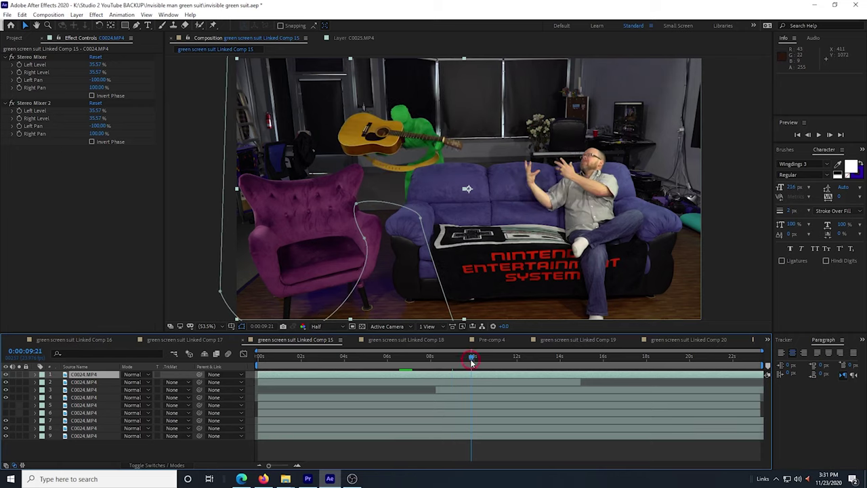
click(206, 460)
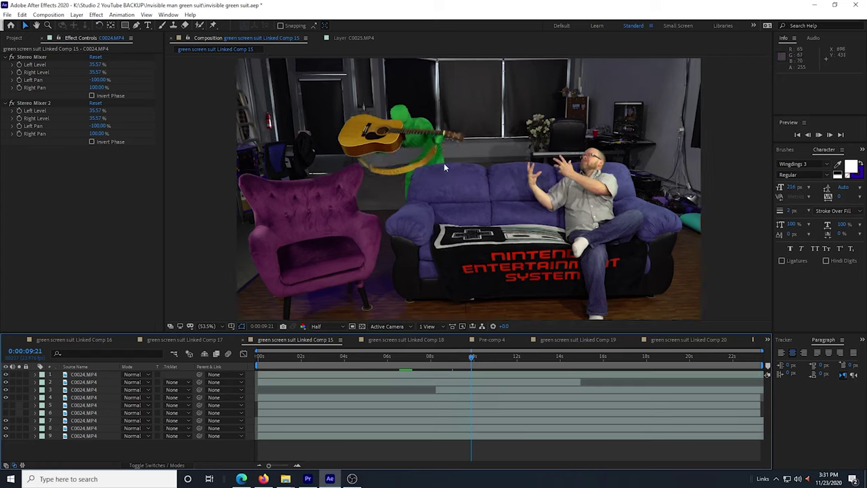
drag(472, 356, 503, 356)
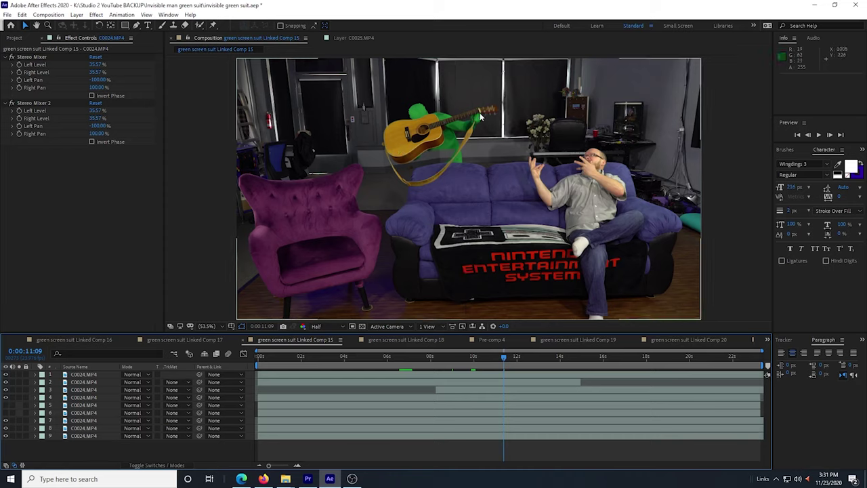
click(541, 357)
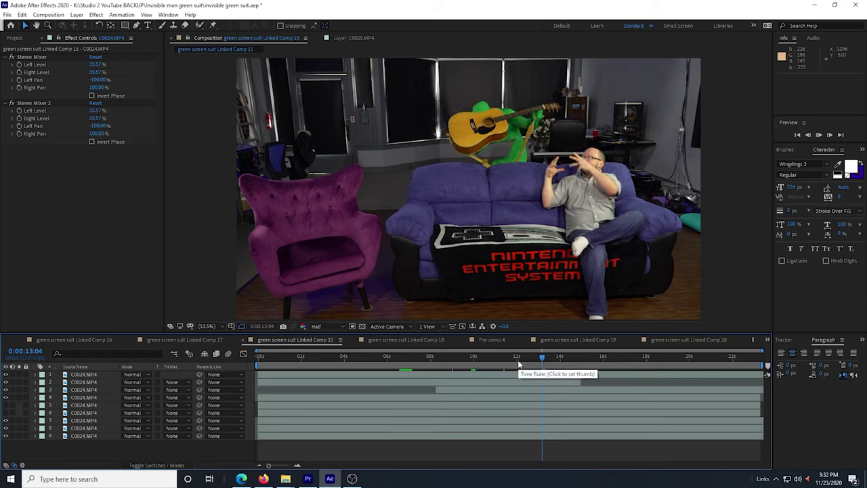
click(76, 398)
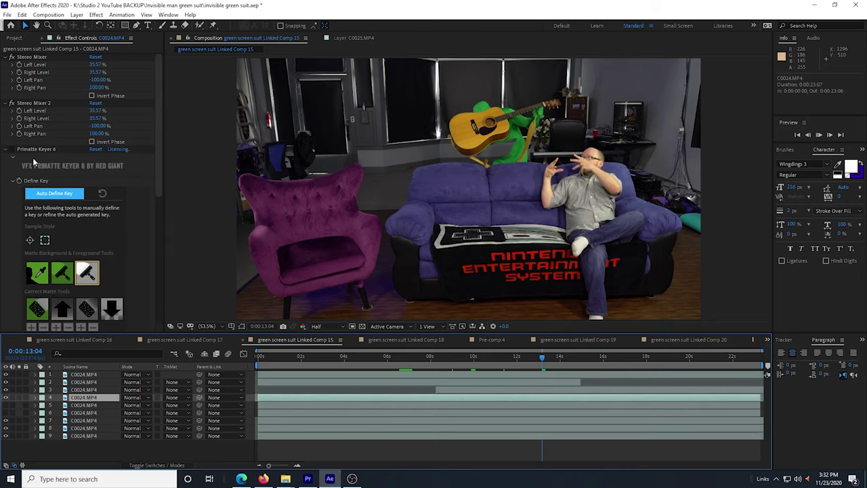
Step: Re-enable Primatte Keyer 6 on layer 4 and preview the floating guitar
click(12, 149)
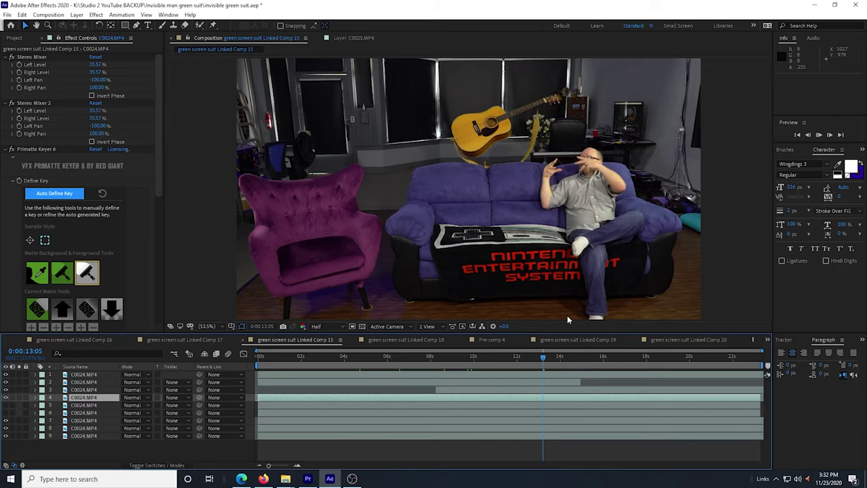
key(space)
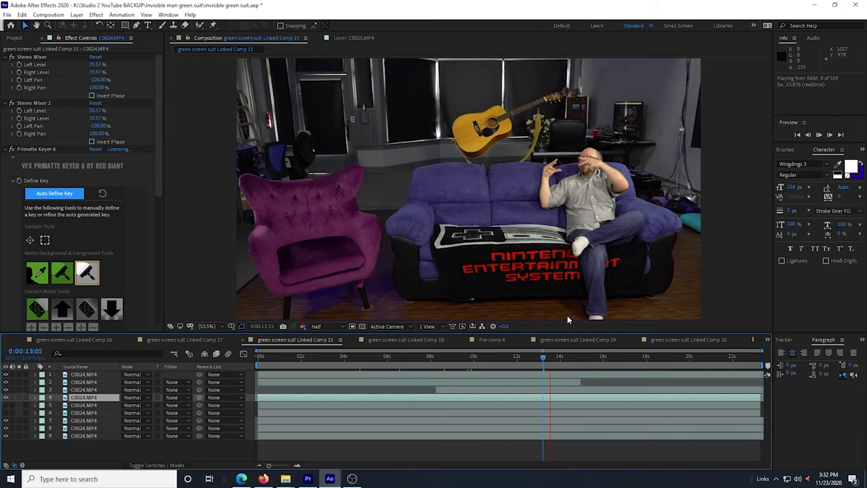